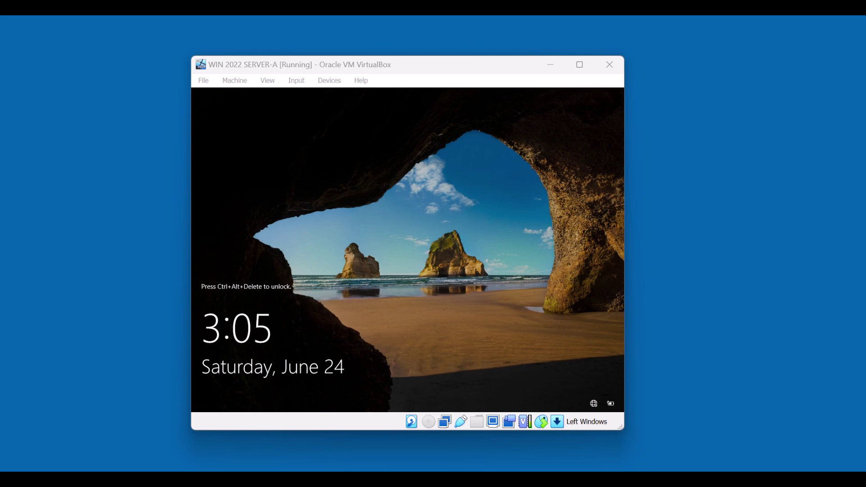
- Sign in to the server as DOMAIN\Administrator by entering the administrator password
key("ctrl+alt+Delete")
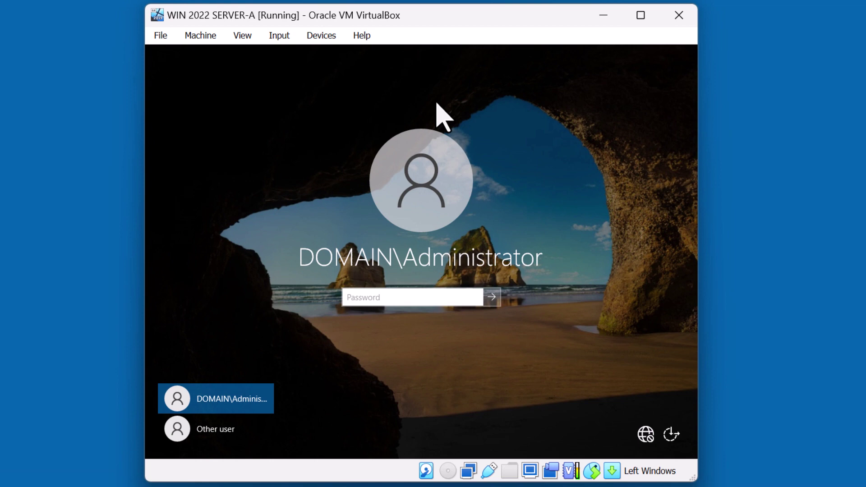
type("Passw0rd")
key("Return")
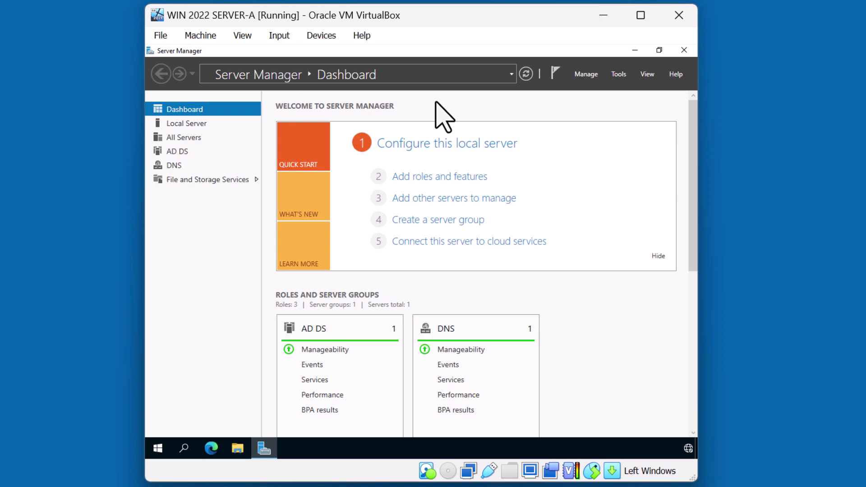
- Launch Active Directory Users and Computers from Server Manager's Tools menu
left_click(622, 76)
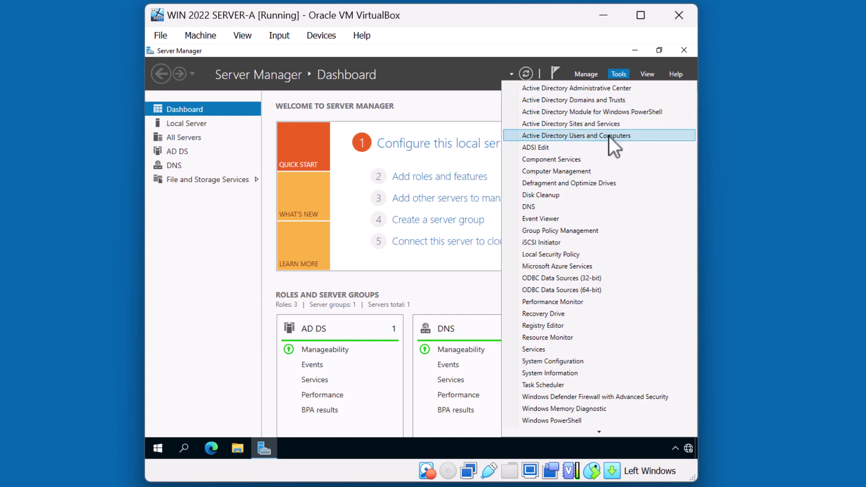
scroll(578, 143, "down", 1)
left_click(578, 136)
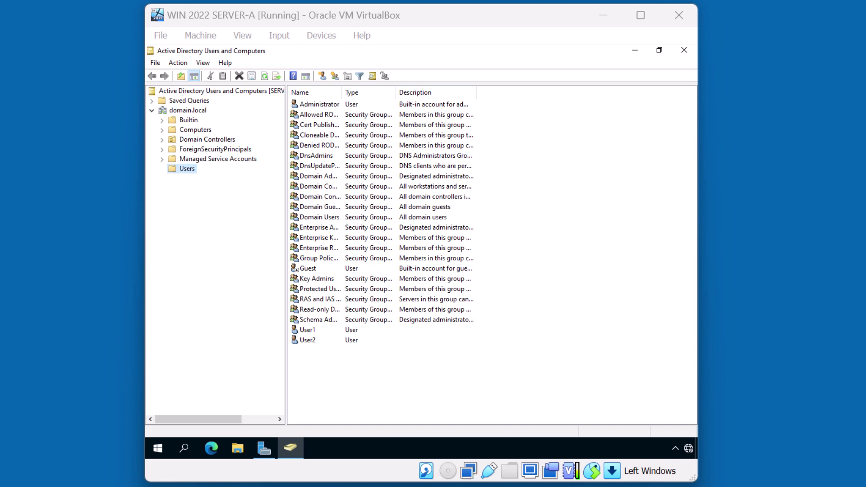
- Add an organizational unit named 'HR' under domain.local using New > Organizational Unit
left_click(180, 111)
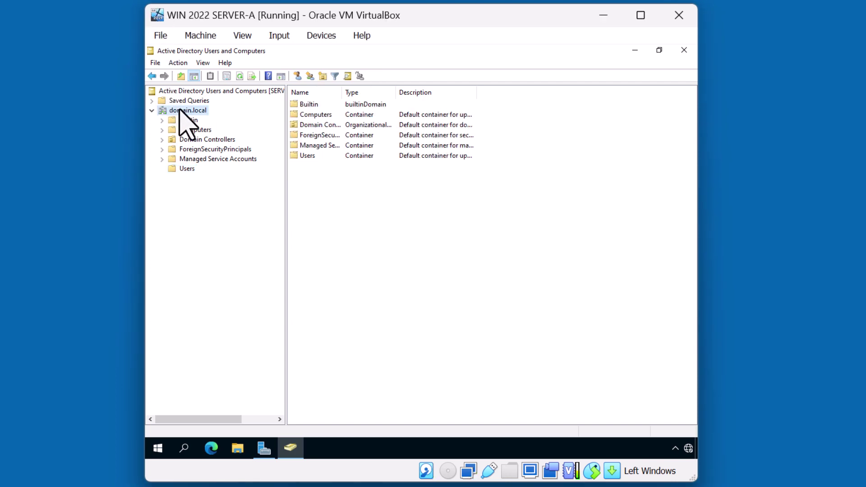
right_click(179, 111)
mouse_move(215, 191)
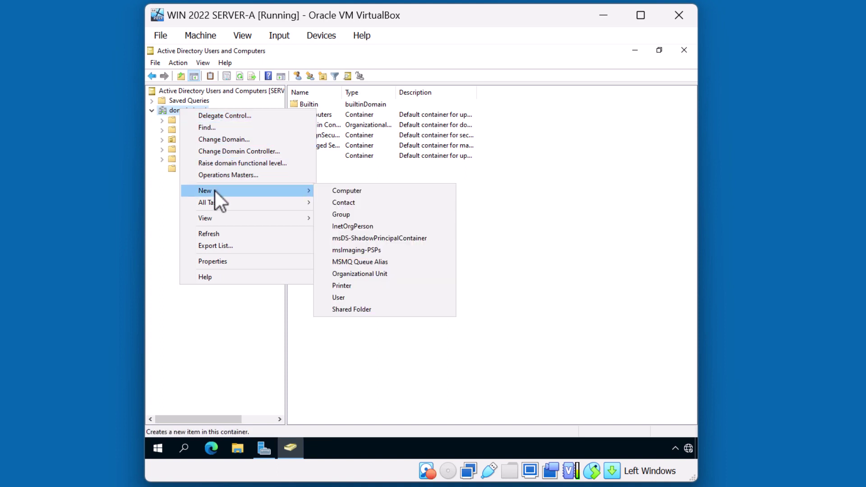
left_click(367, 275)
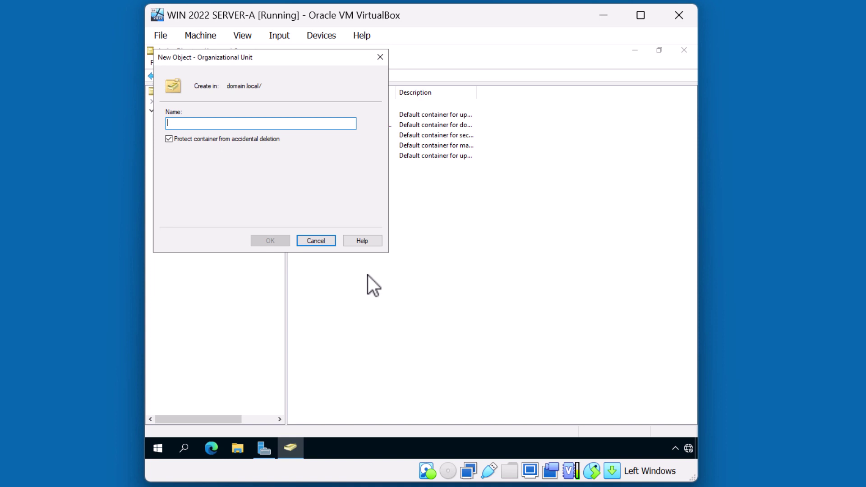
type("HR")
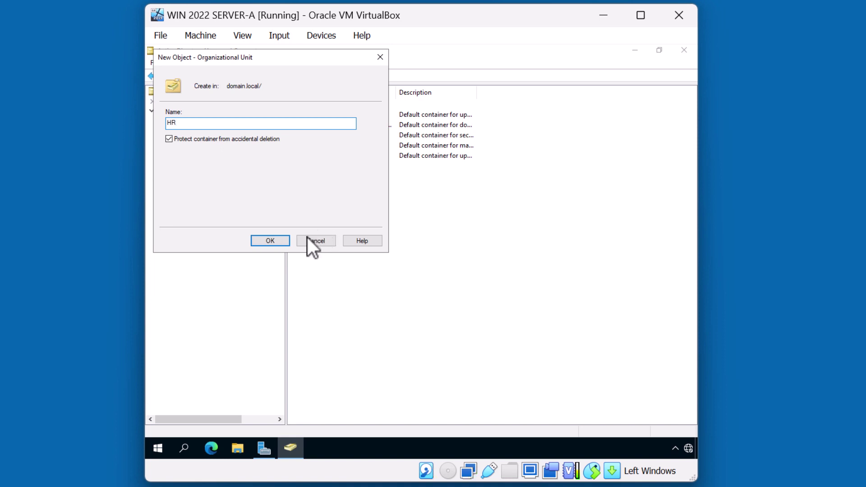
left_click(280, 241)
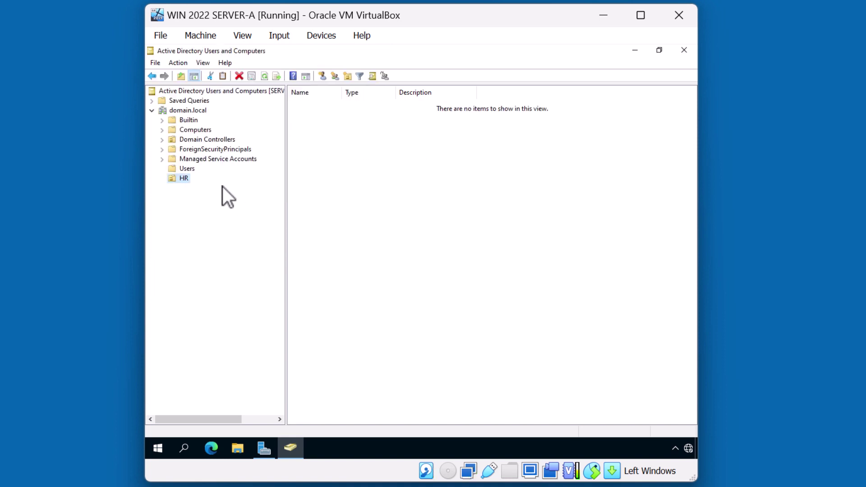
- Start a new user in the HR OU, entering the first name, last name and logon name
right_click(179, 182)
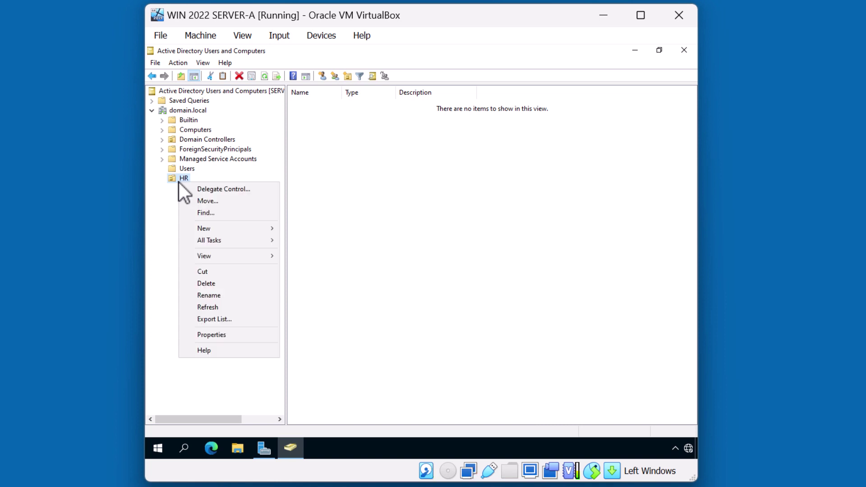
mouse_move(201, 226)
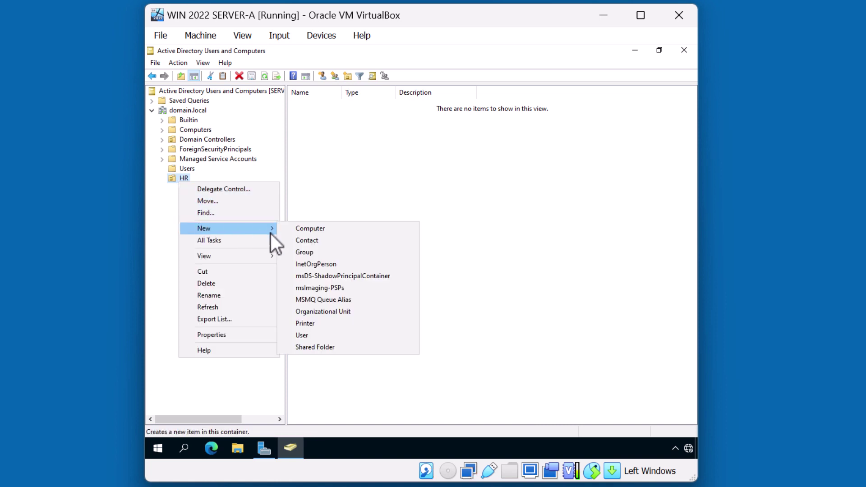
left_click(319, 335)
type("Joh")
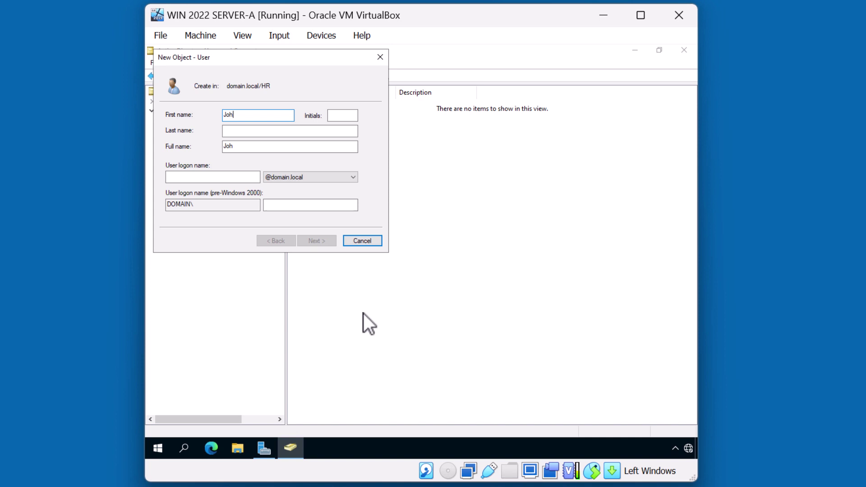
type("n")
key("Tab")
type("Doe")
left_click(249, 179)
type("johnd")
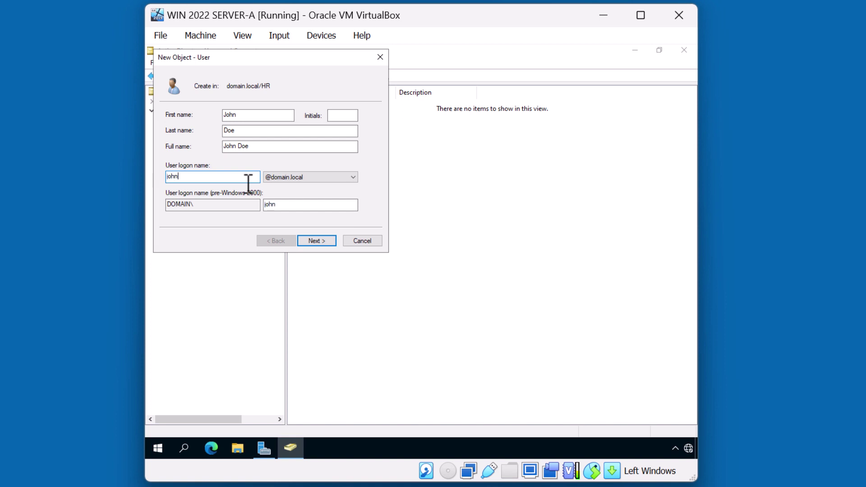
- Set and confirm the user's password, clear 'User must change password at next logon', and finish
left_click(314, 240)
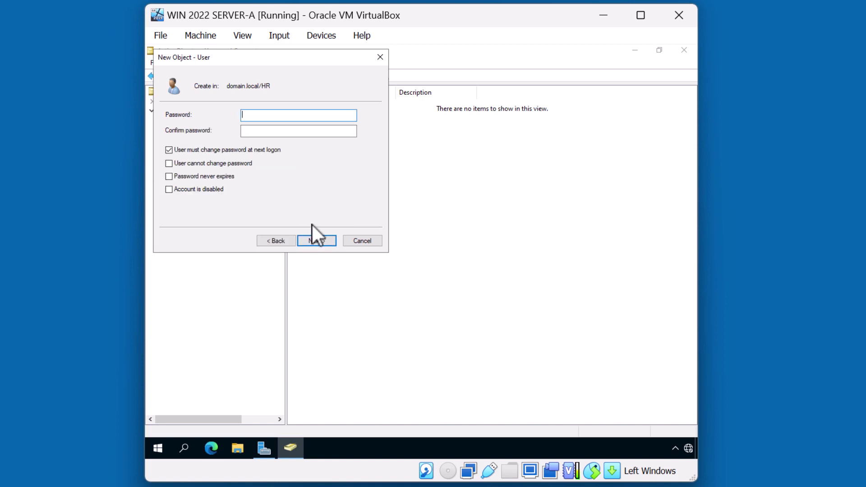
type("********")
left_click(335, 135)
type("********")
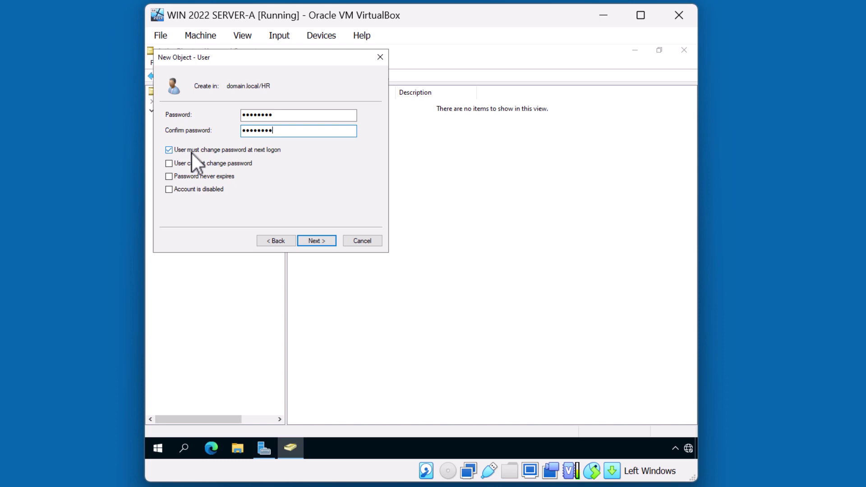
left_click(168, 150)
left_click(314, 242)
left_click(314, 242)
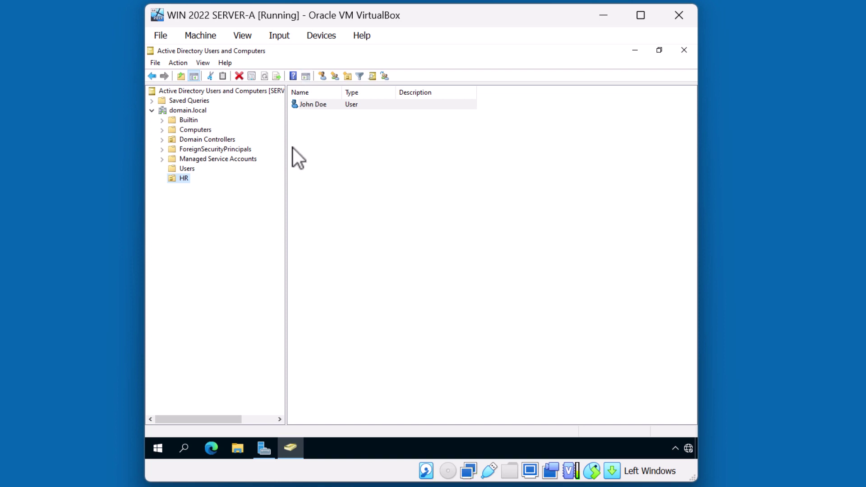
- Launch Group Policy Management and expand Forest: domain.local > Domains > domain.local
left_click(269, 446)
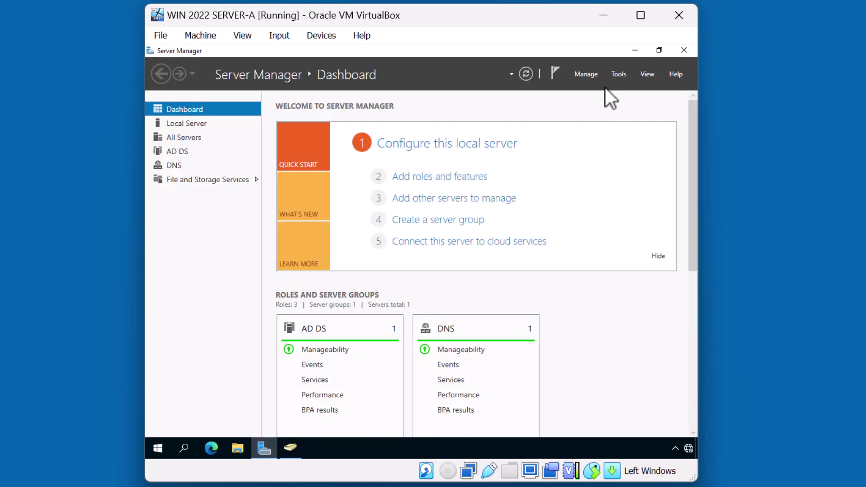
left_click(619, 76)
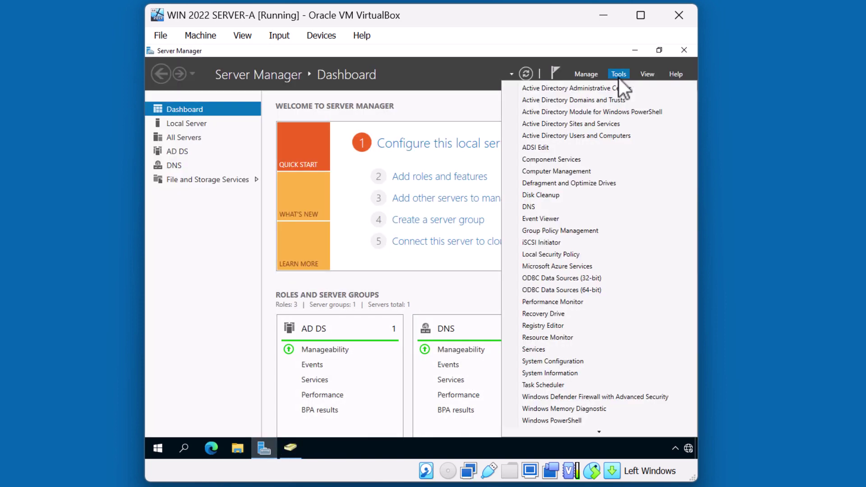
left_click(581, 229)
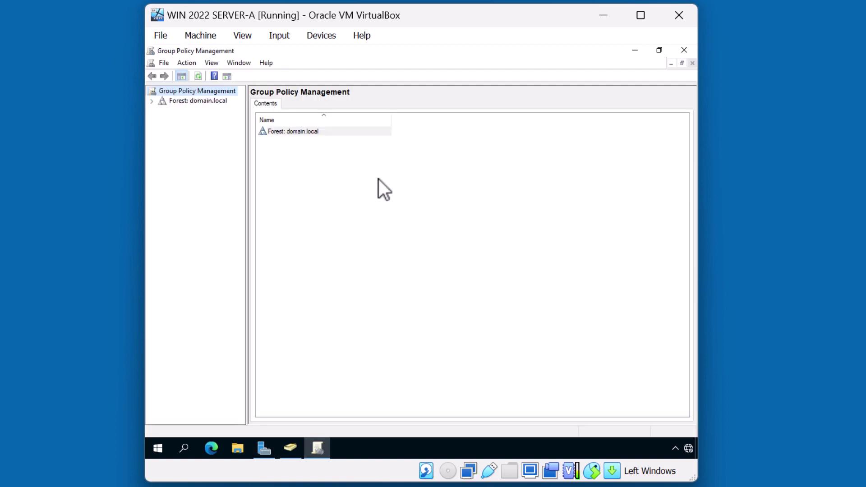
left_click(153, 101)
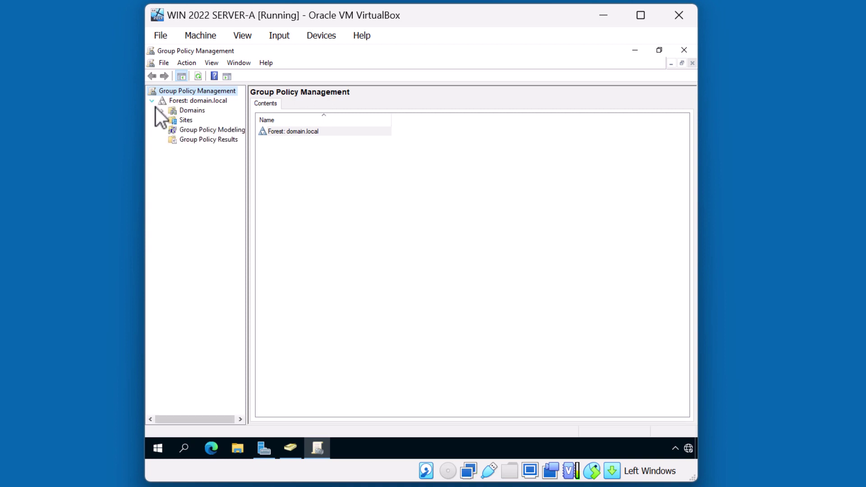
left_click(163, 112)
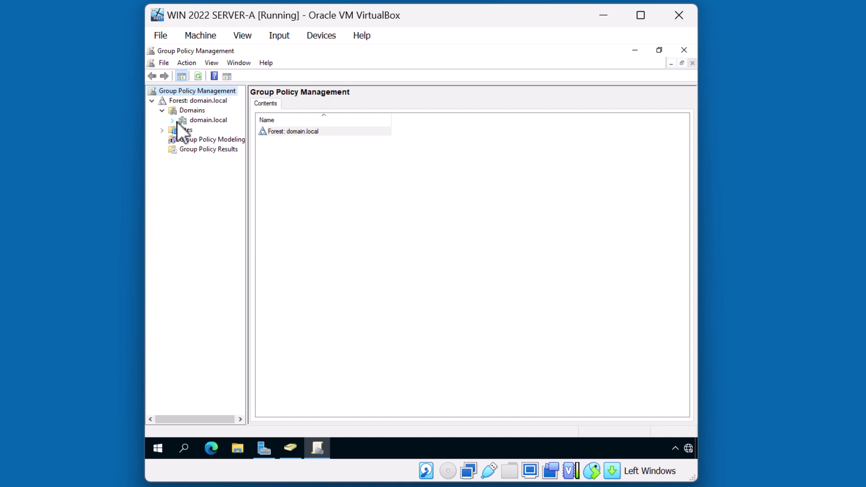
left_click(177, 122)
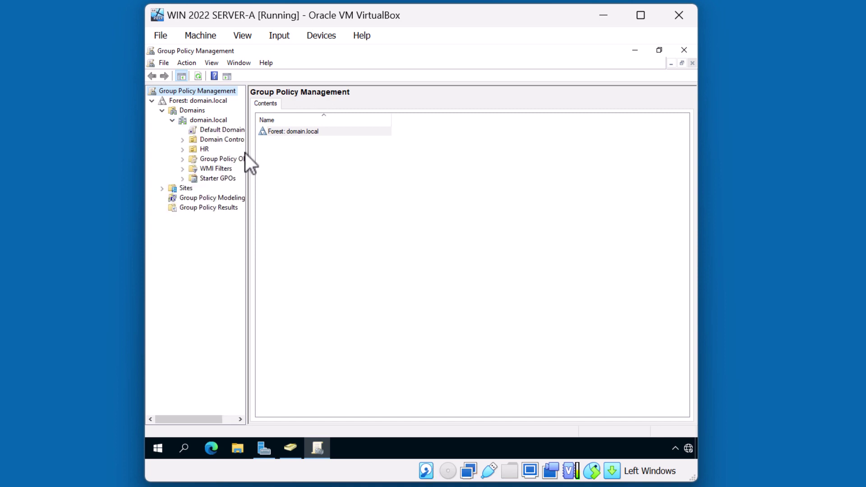
- Widen the Group Policy Management tree pane so full node names show
left_click_drag(248, 149, 279, 148)
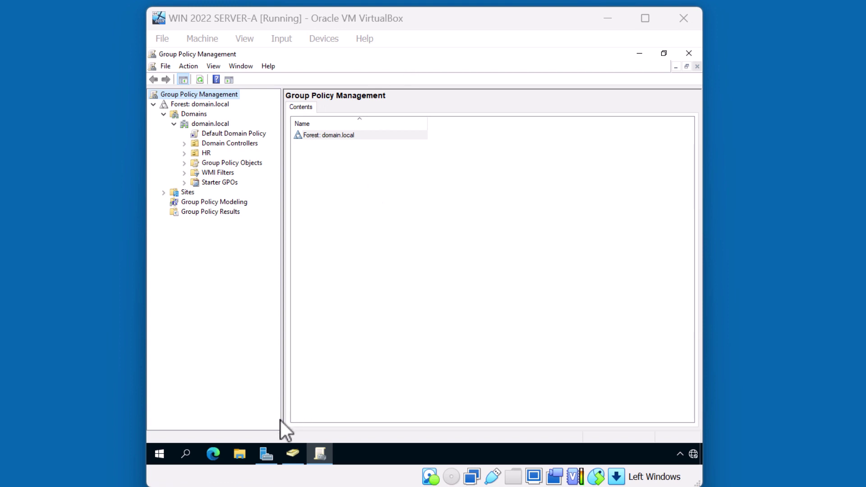
- Open File Explorer and go to \\servera to list its shared folders
left_click(248, 454)
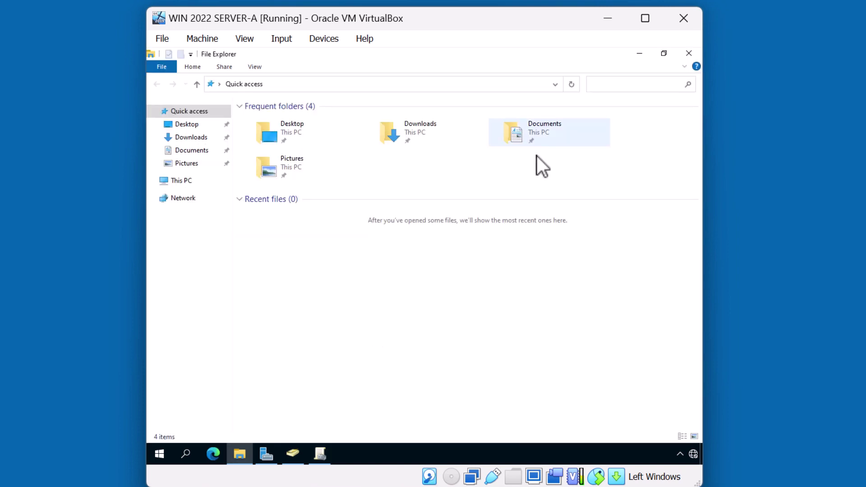
left_click(358, 83)
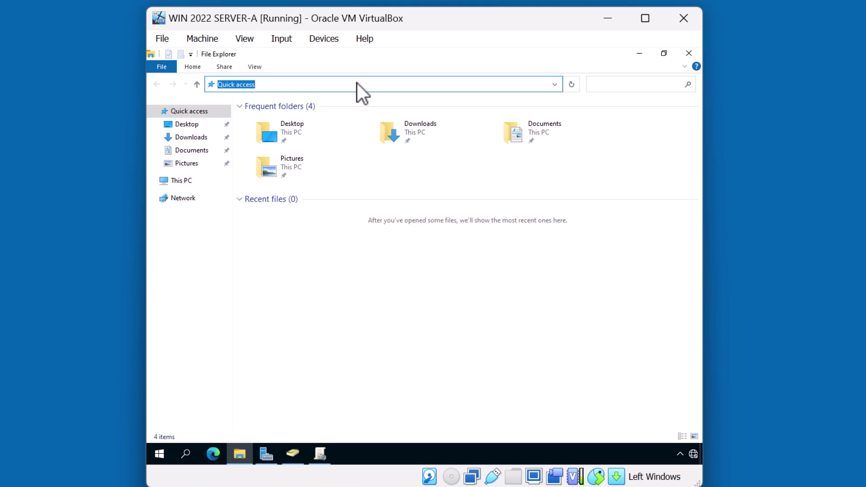
type("\\\\servera")
key("Return")
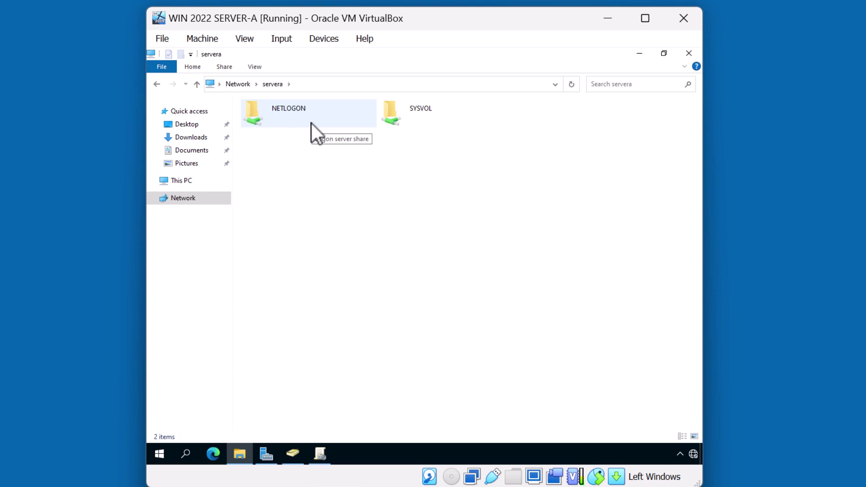
- Navigate into SYSVOL > domain.local > Policies and widen the Name column to show full GUIDs
double_click(422, 117)
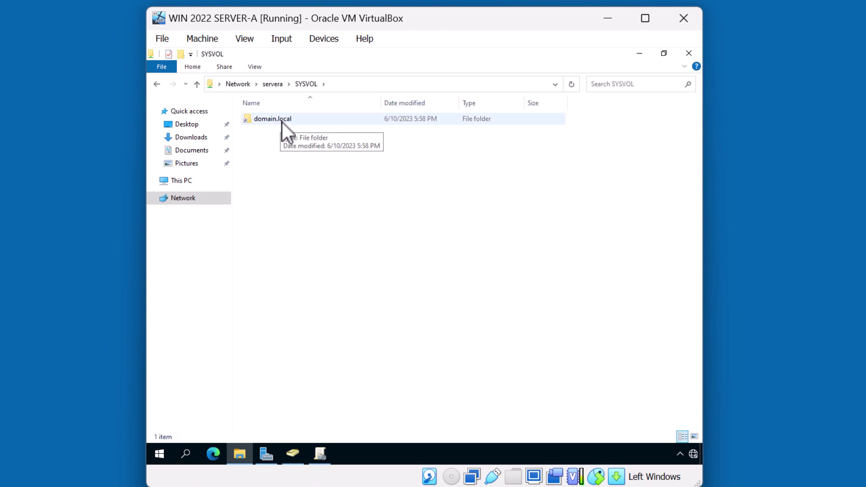
double_click(282, 122)
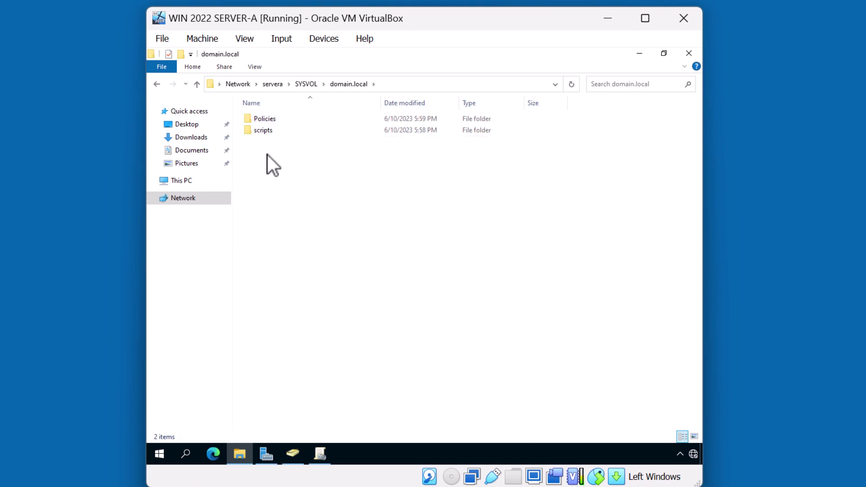
double_click(275, 119)
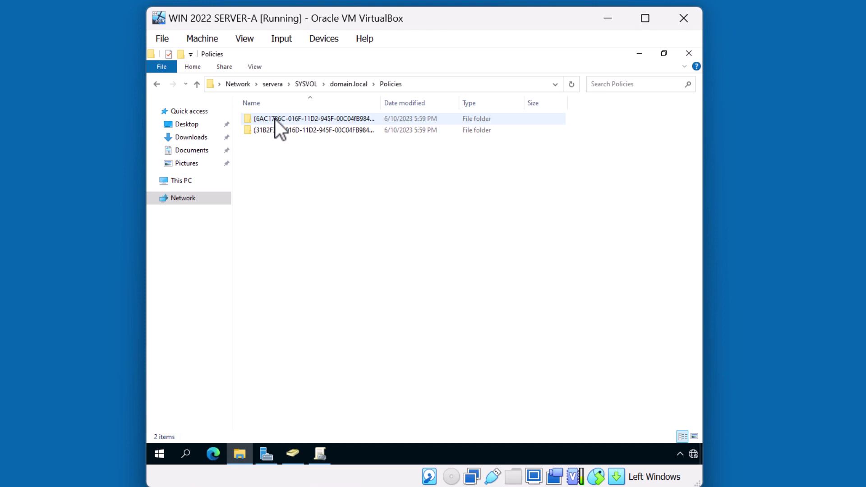
double_click(384, 110)
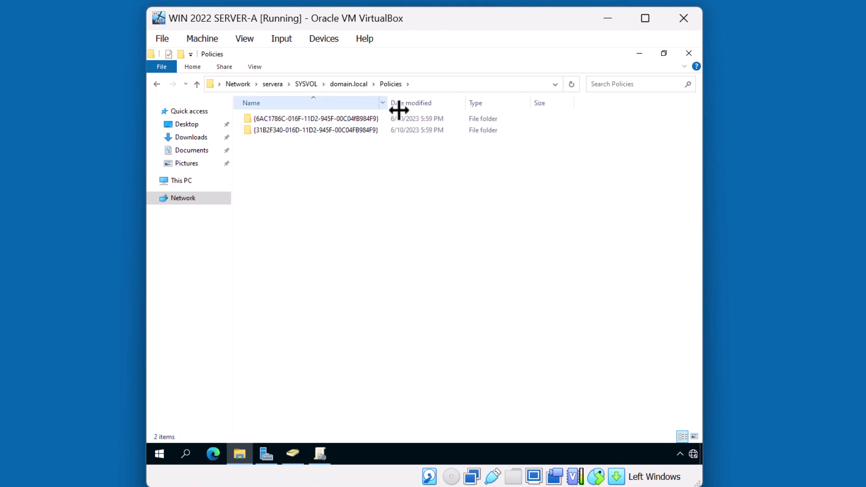
left_click_drag(399, 110, 434, 110)
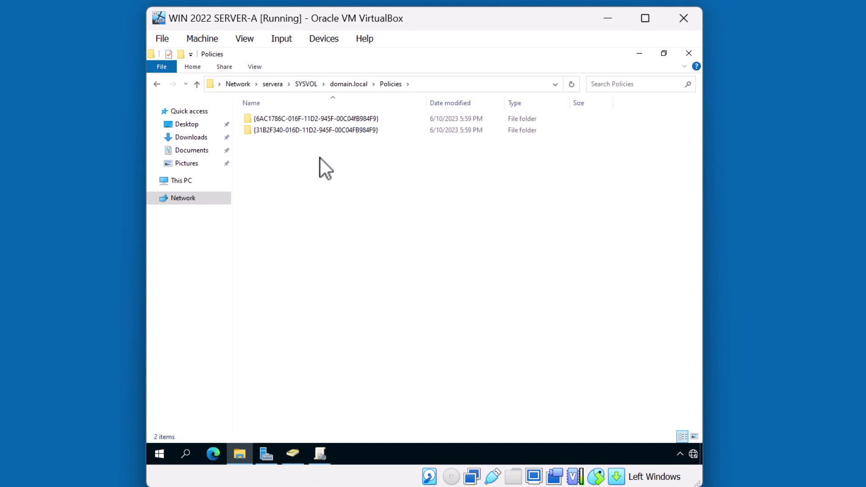
- Close Explorer, inspect Default Domain Policy then Default Domain Controllers Policy scopes, and widen the tree
left_click(686, 56)
left_click(210, 123)
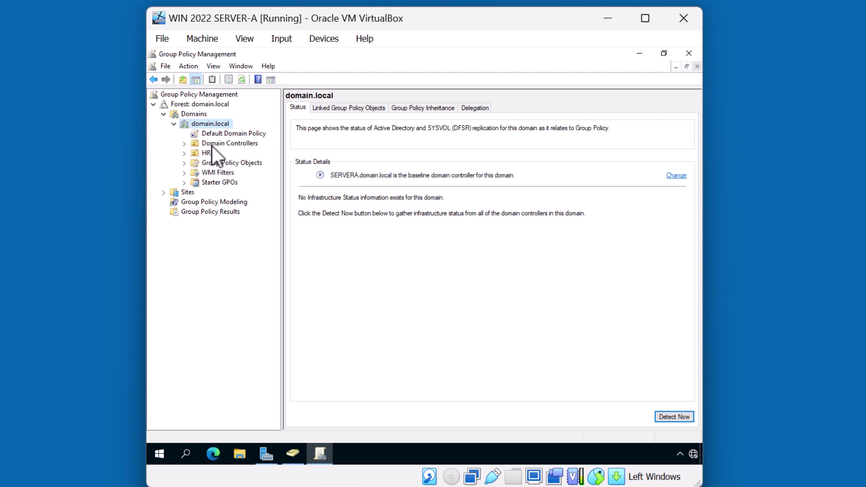
left_click(215, 135)
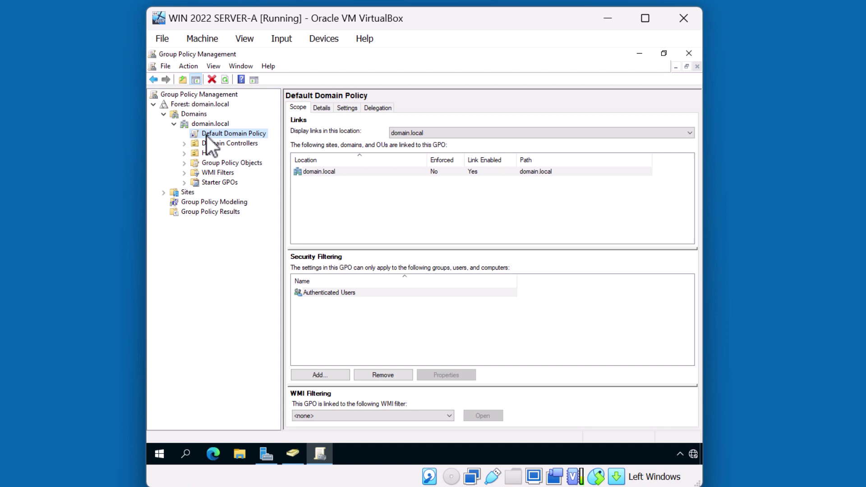
left_click(185, 143)
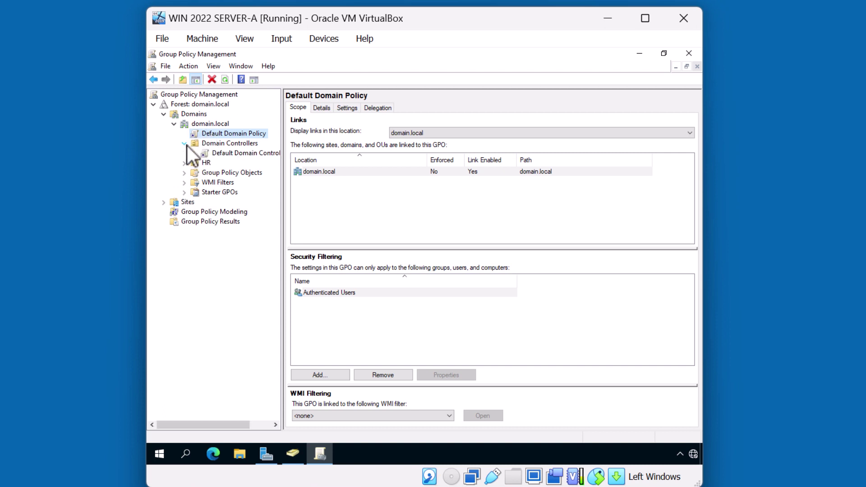
left_click(220, 154)
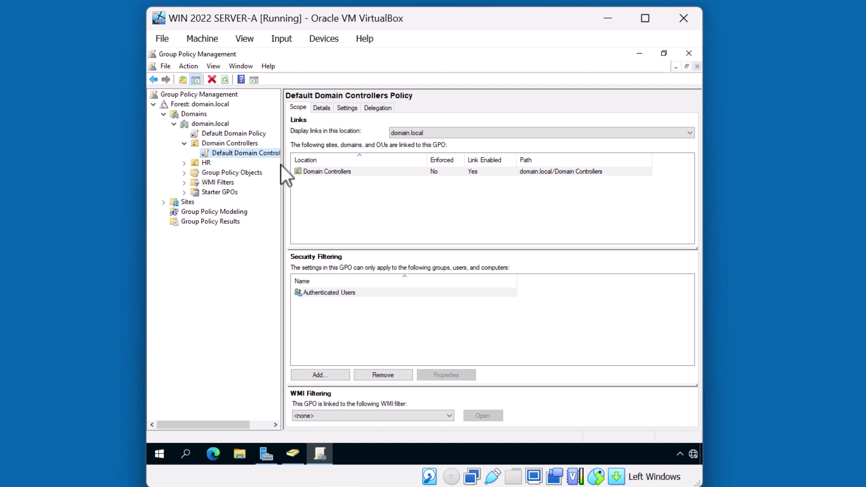
left_click_drag(284, 163, 319, 164)
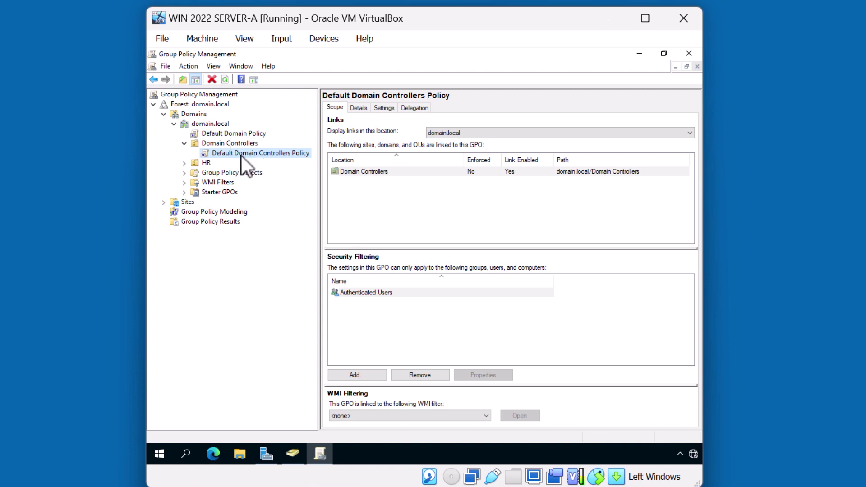
- Select the HR OU and view its Group Policy Inheritance list
left_click(201, 164)
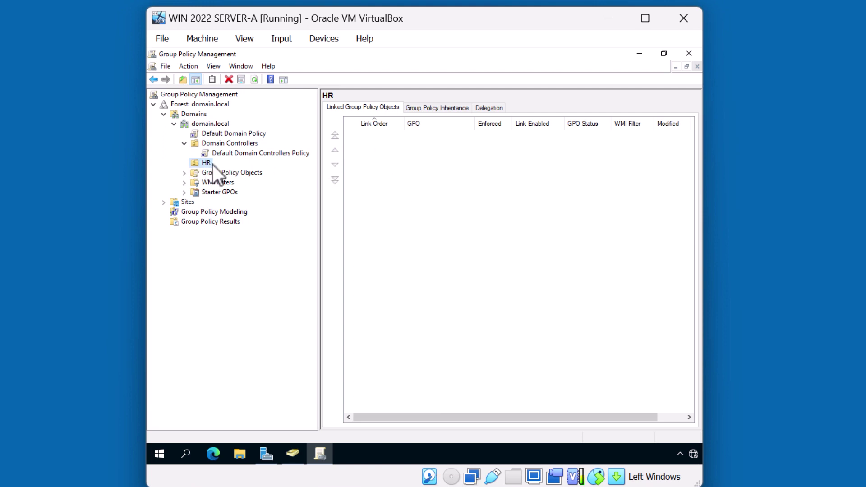
left_click(430, 109)
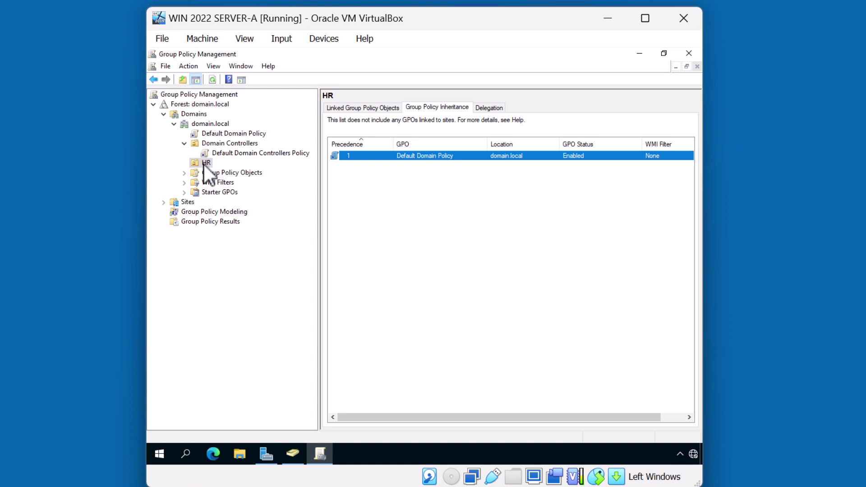
- Create a new GPO linked under the HR OU, replacing the default name with 'Disable CMD'
right_click(204, 164)
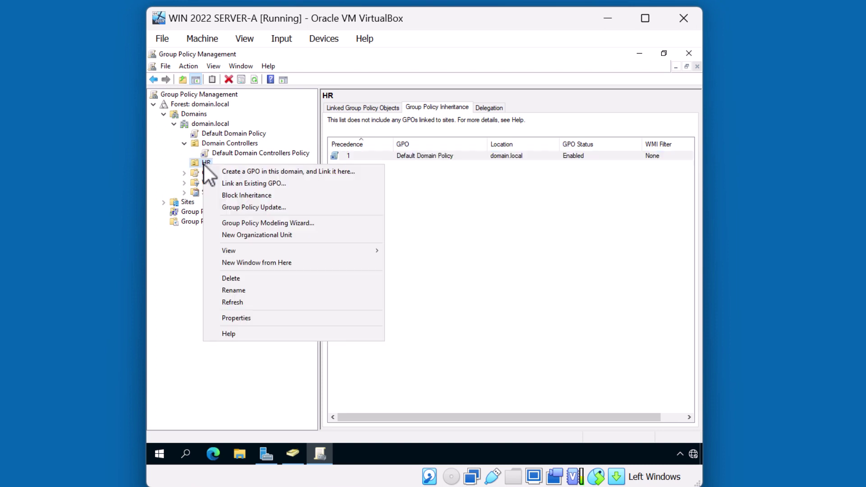
left_click(231, 171)
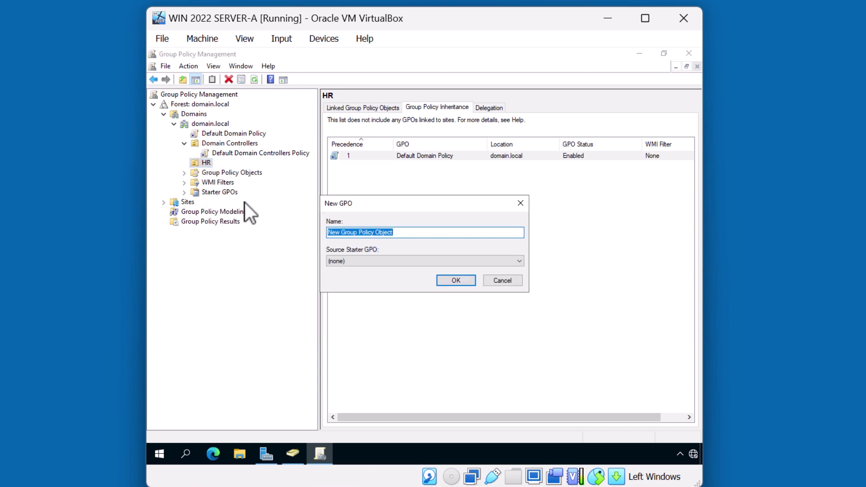
key("BackSpace")
type("Disable CMD")
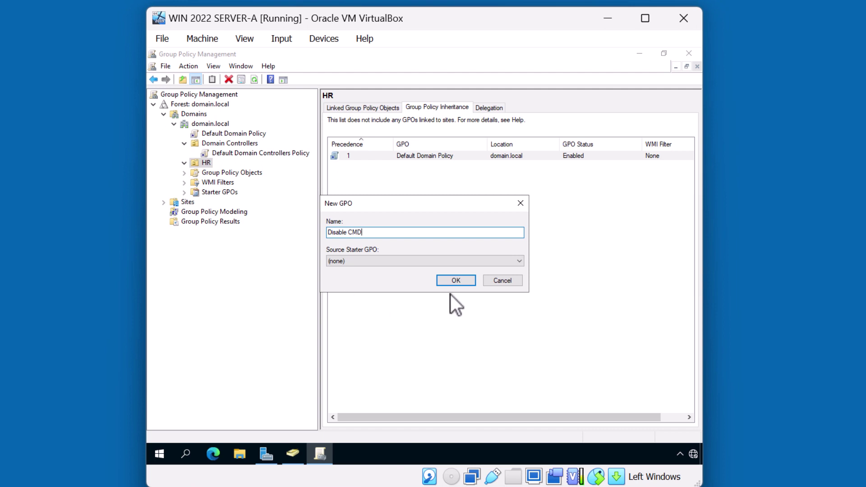
left_click(456, 280)
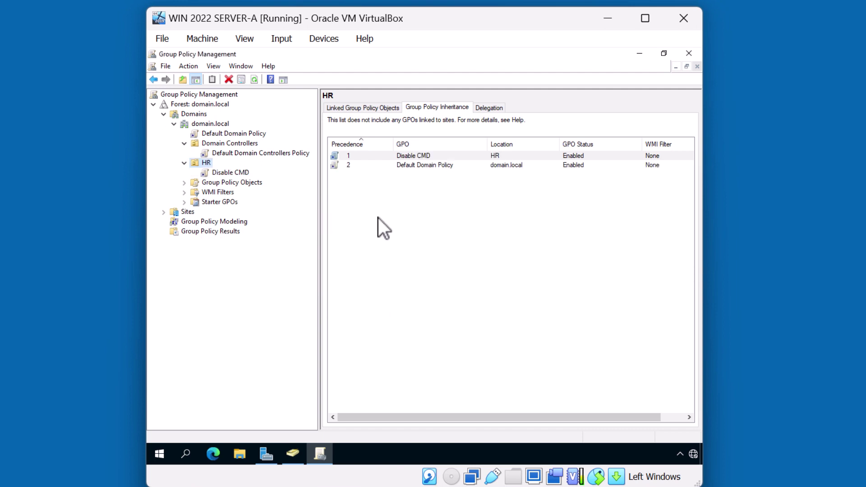
- Open the Disable CMD GPO under HR in Group Policy Management Editor for editing
left_click(240, 174)
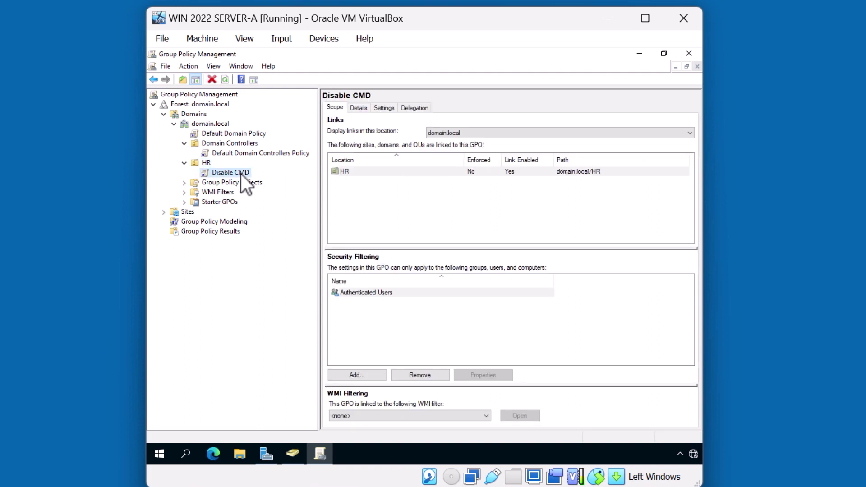
right_click(241, 175)
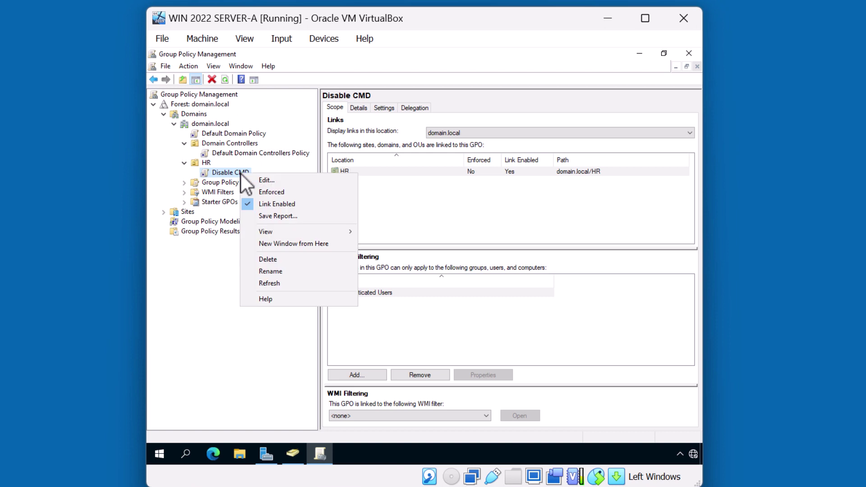
left_click(252, 180)
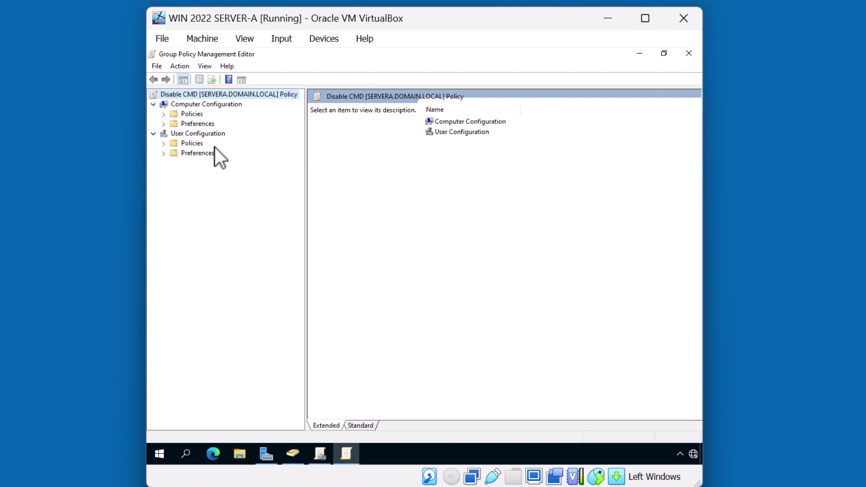
- Browse to User Configuration > Policies > Administrative Templates > System, showing its settings in the Standard view
left_click(185, 147)
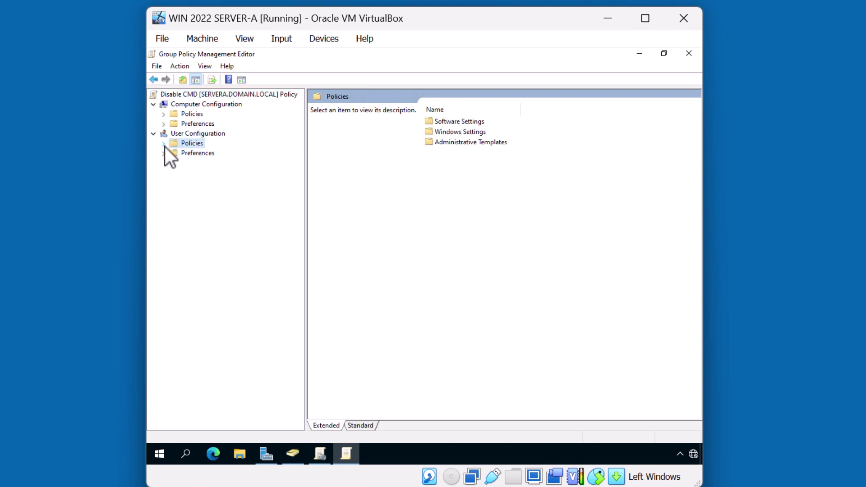
left_click(163, 144)
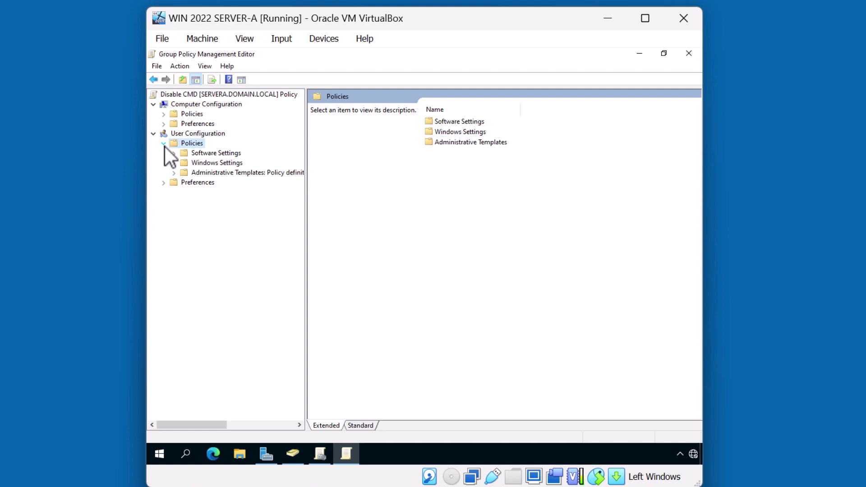
left_click(175, 173)
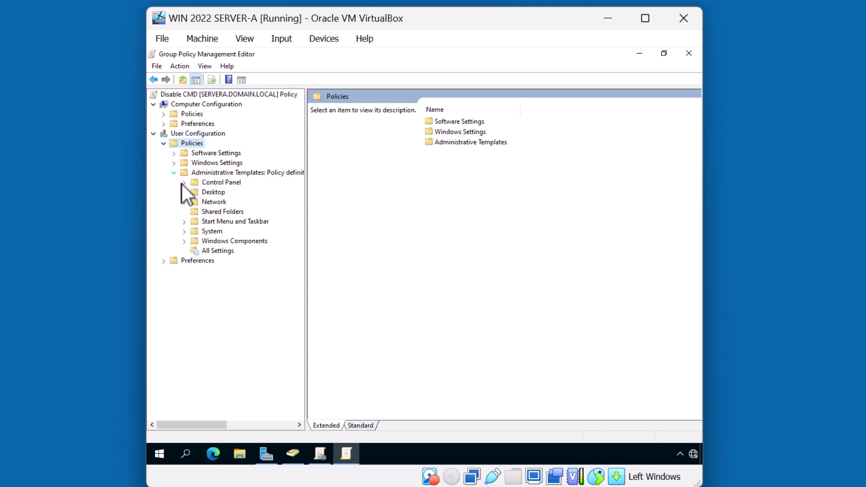
left_click(210, 231)
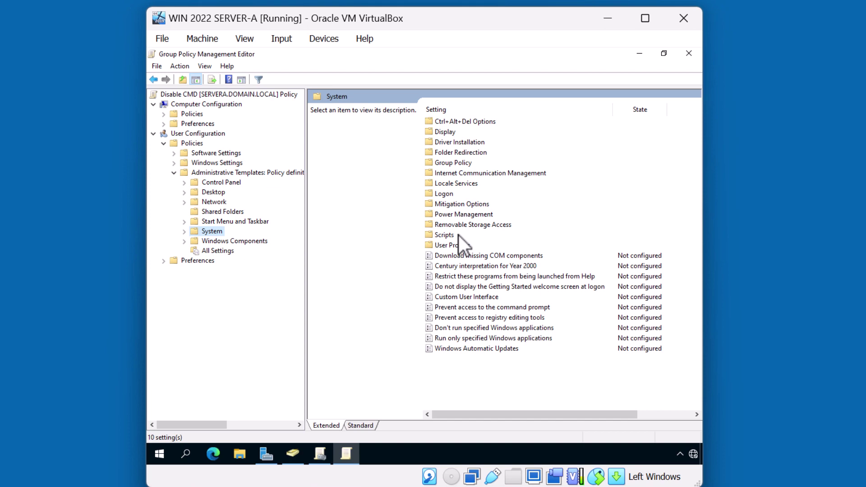
left_click(483, 308)
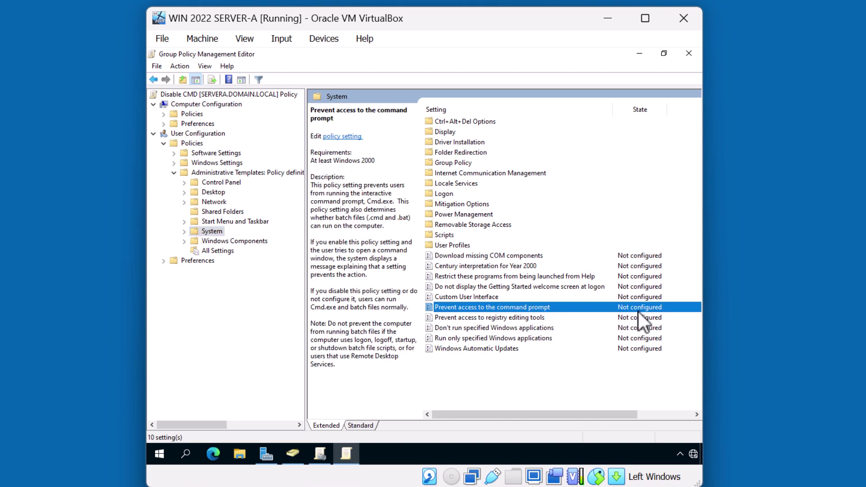
left_click(364, 424)
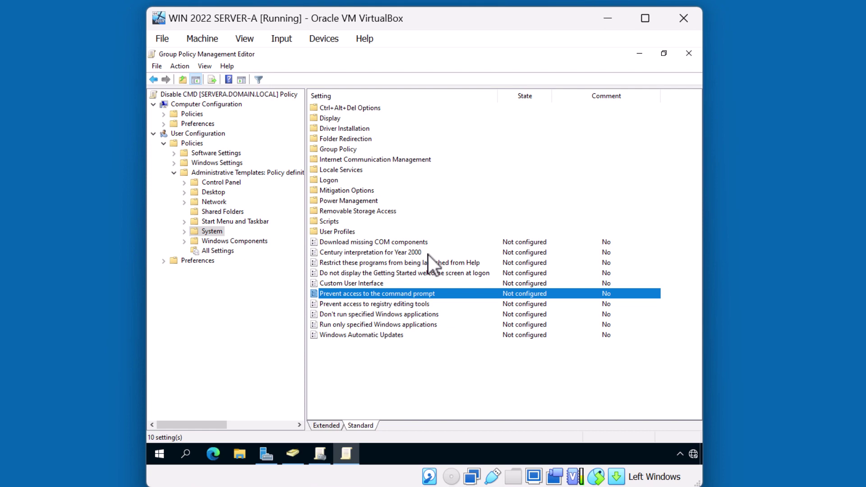
- Set 'Prevent access to the command prompt' to Enabled, keep script processing at No, and save
double_click(431, 293)
key("super+Up")
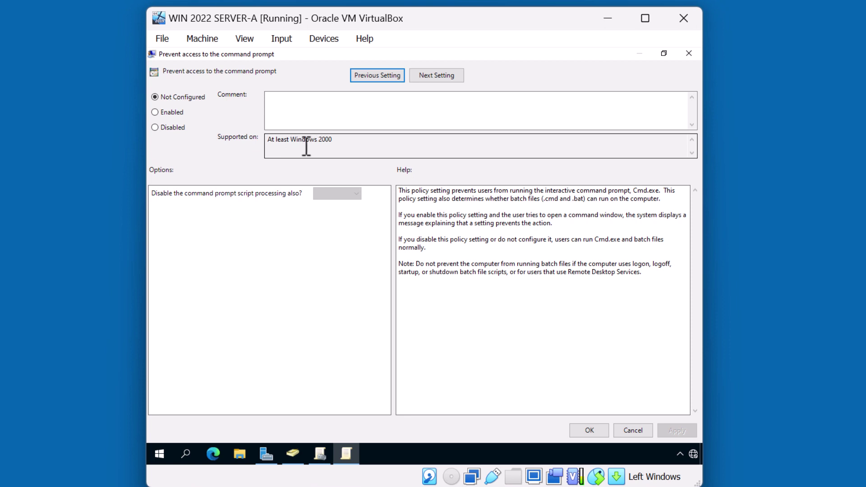
left_click(261, 134)
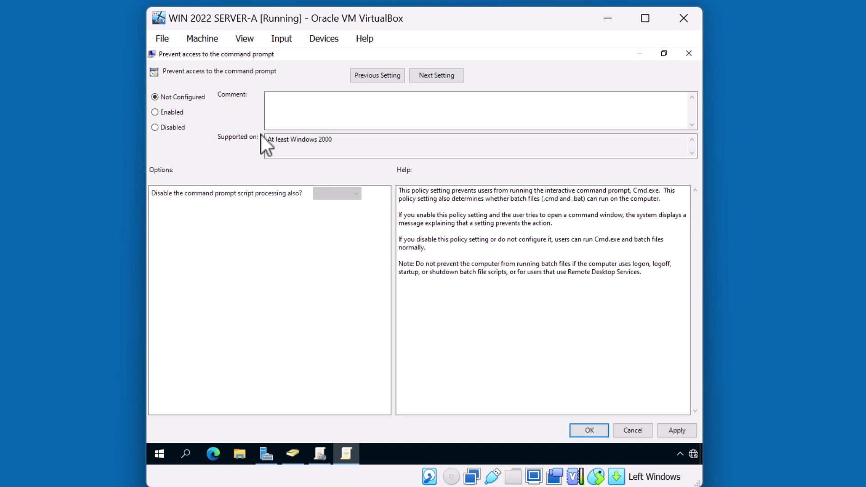
left_click(180, 113)
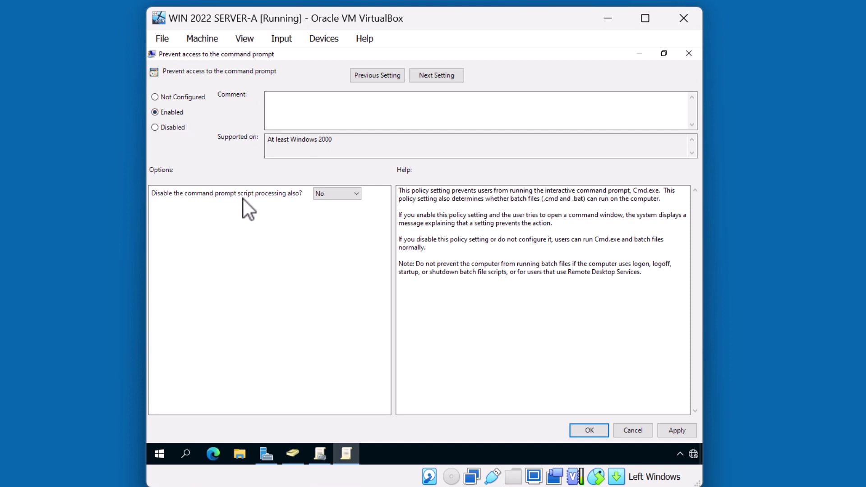
left_click(352, 195)
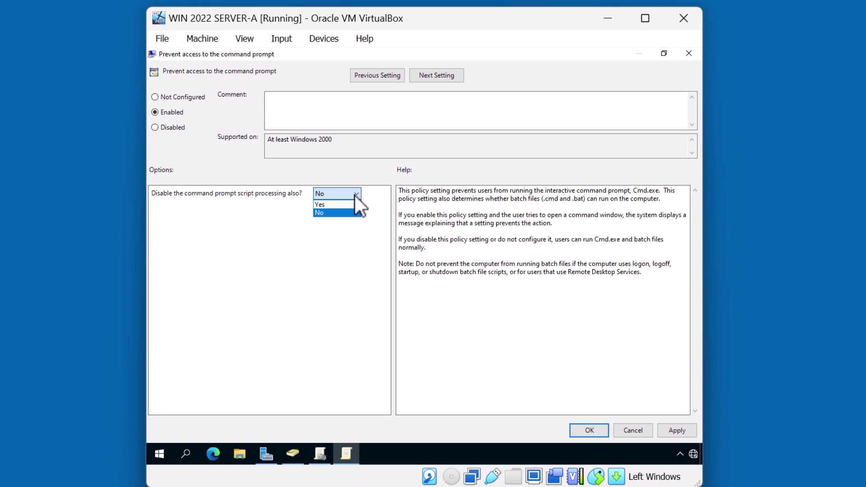
left_click(345, 190)
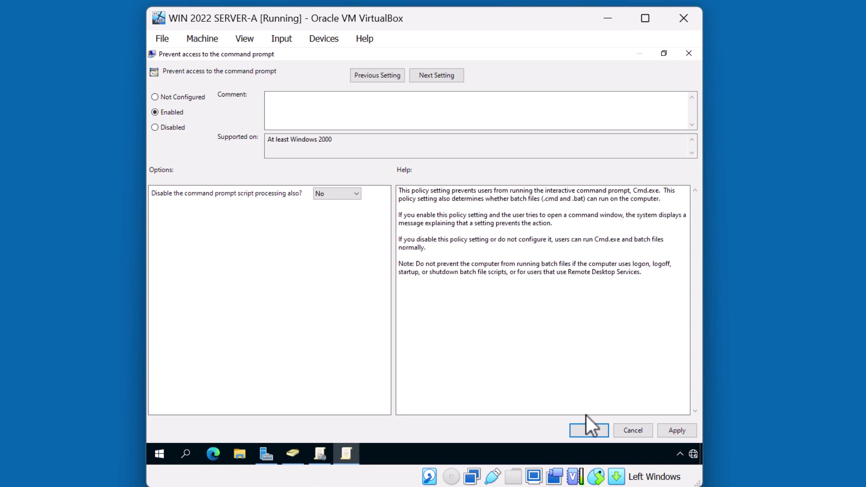
left_click(589, 430)
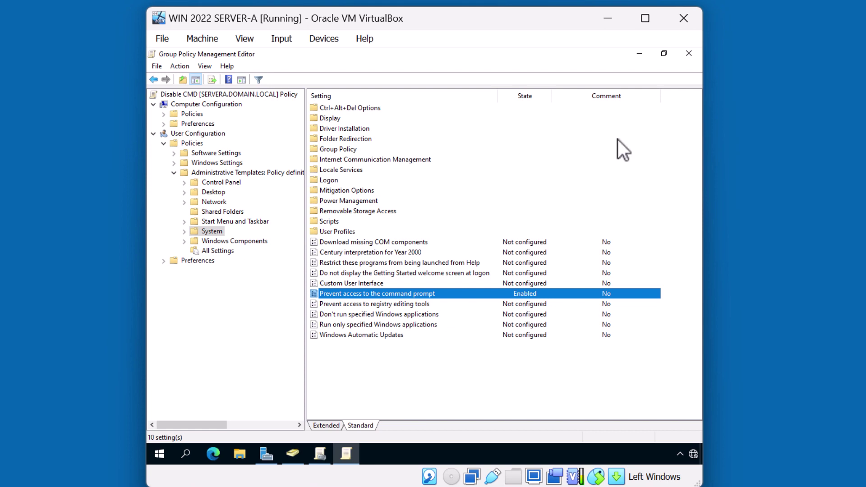
- Close the Group Policy Management Editor window
left_click(689, 54)
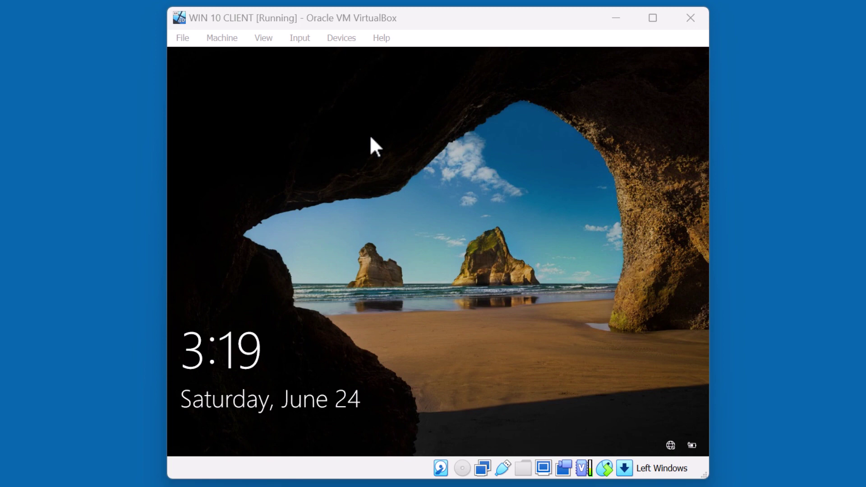
- Sign in to the Windows 10 client as another user with the domain user's username and password
left_click(374, 178)
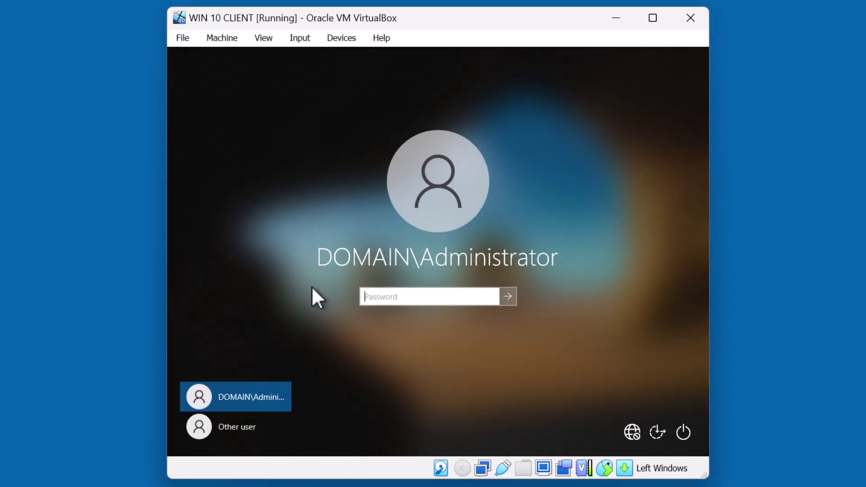
left_click(251, 426)
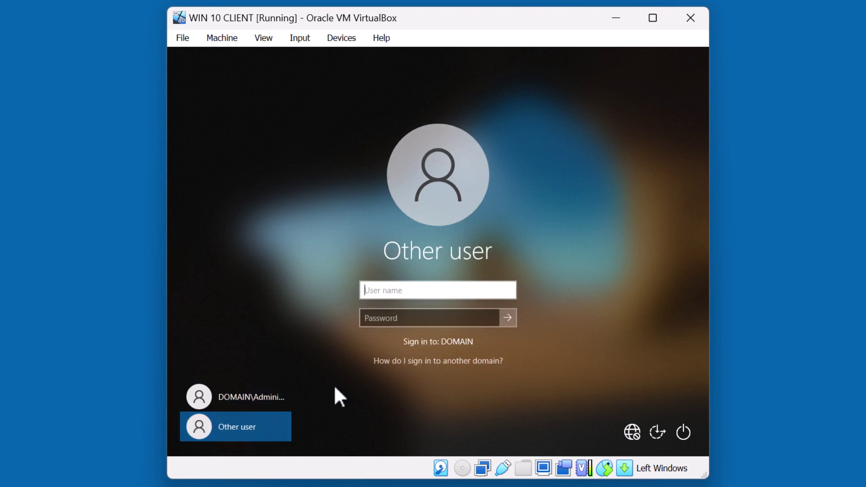
type("johnd")
key("Tab")
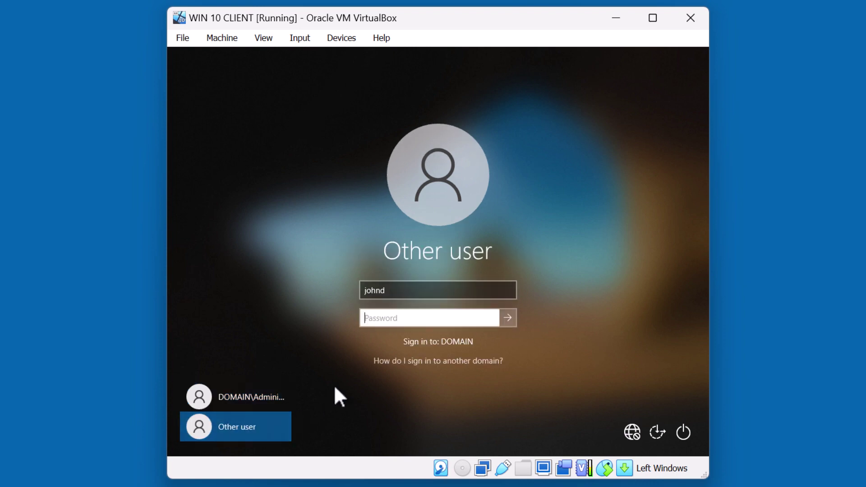
type("********")
left_click(512, 320)
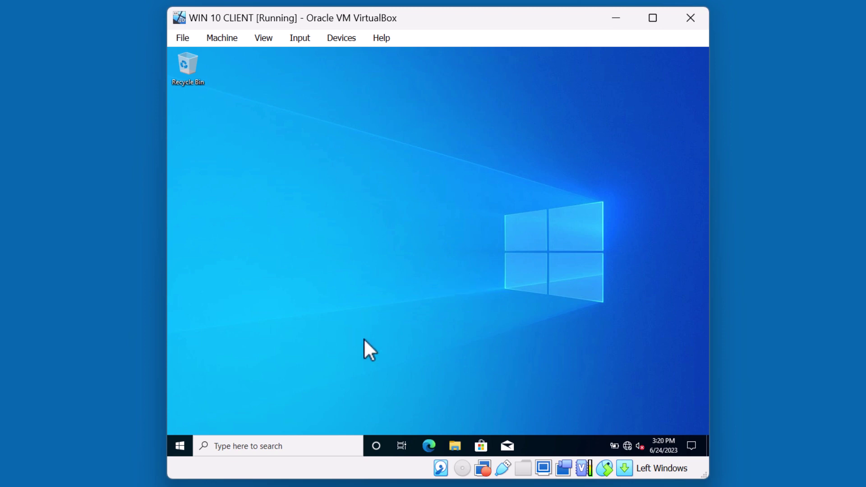
left_click(304, 445)
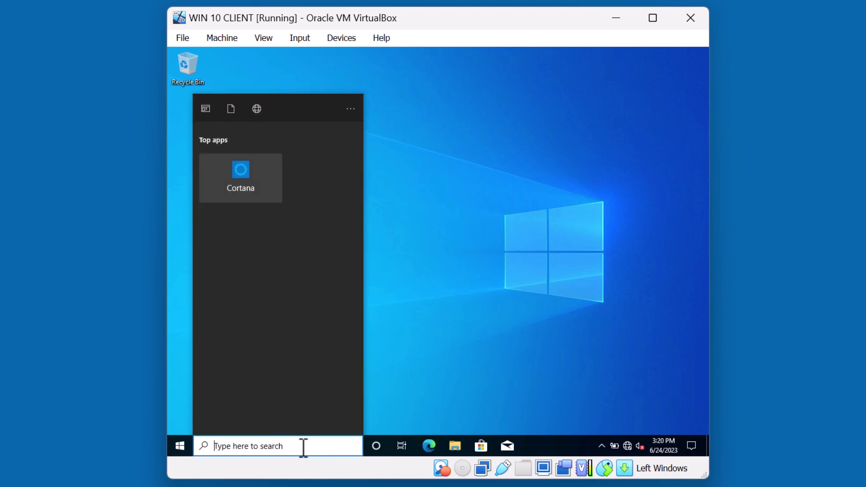
type("cmd")
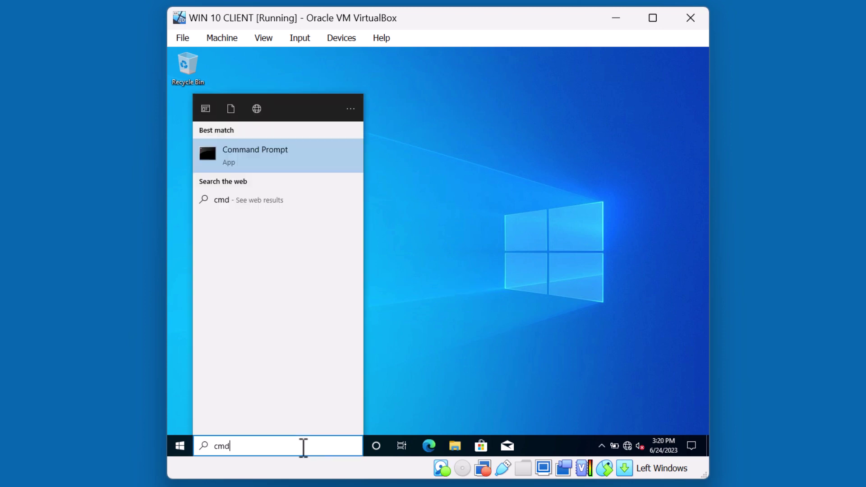
left_click(279, 159)
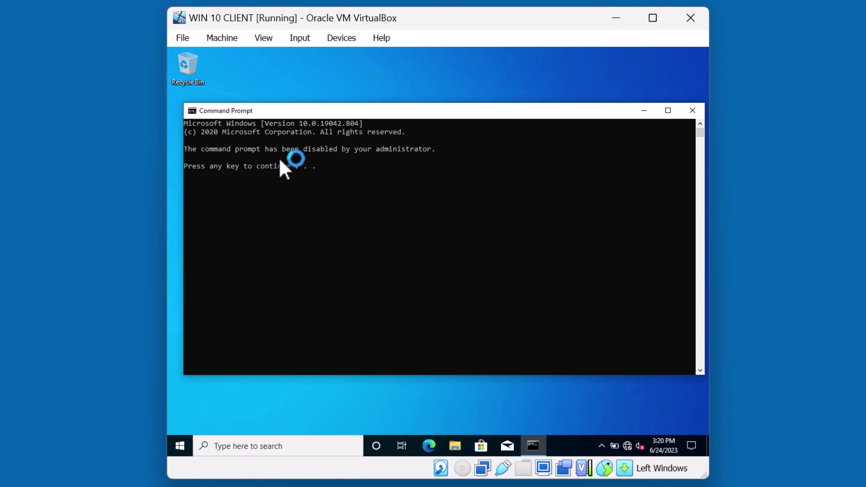
key("Return")
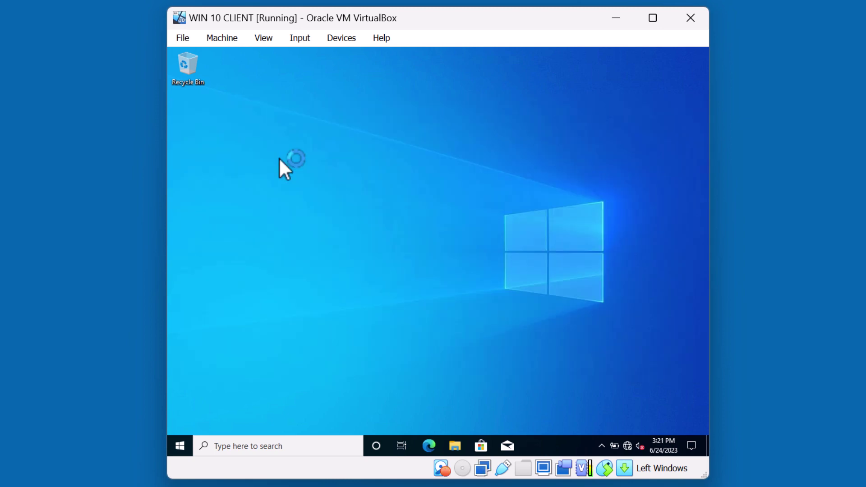